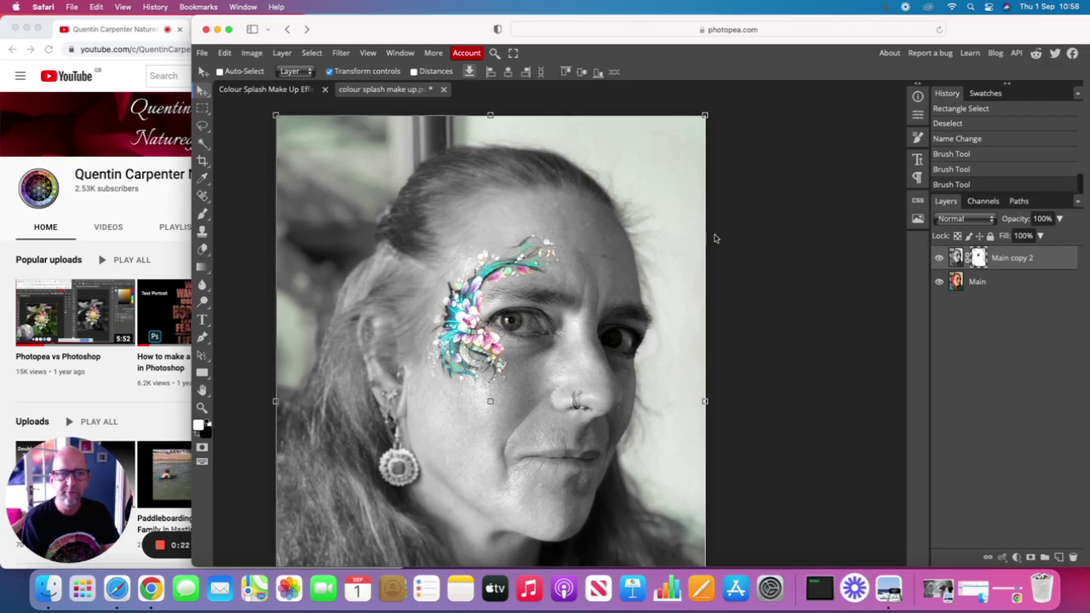
Hide the finished colour-splash layer and duplicate the original Main layer as 'Main copy'
click(938, 259)
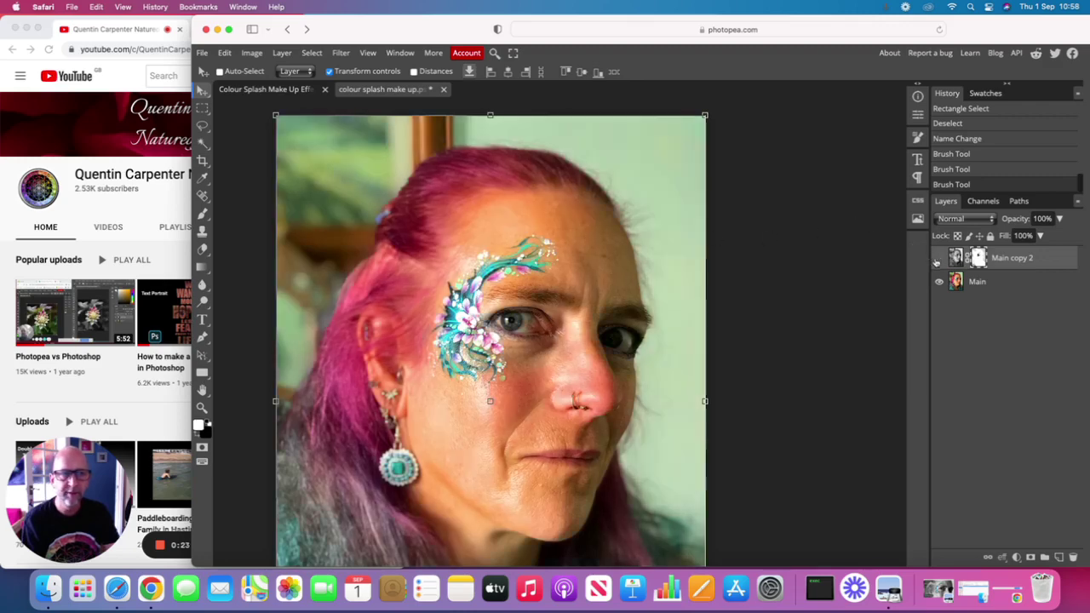
click(981, 284)
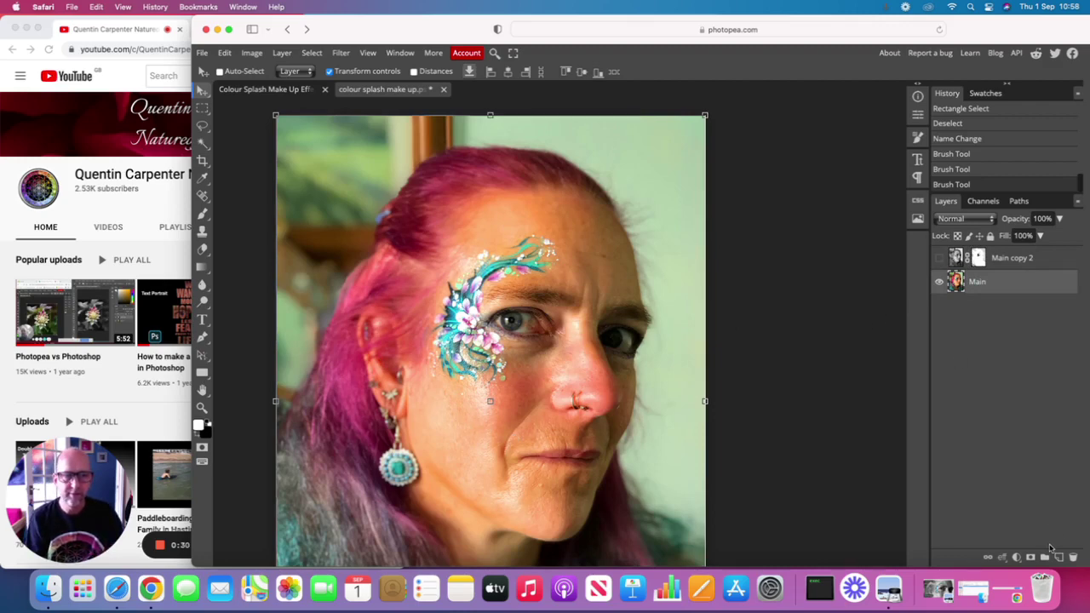
right_click(986, 292)
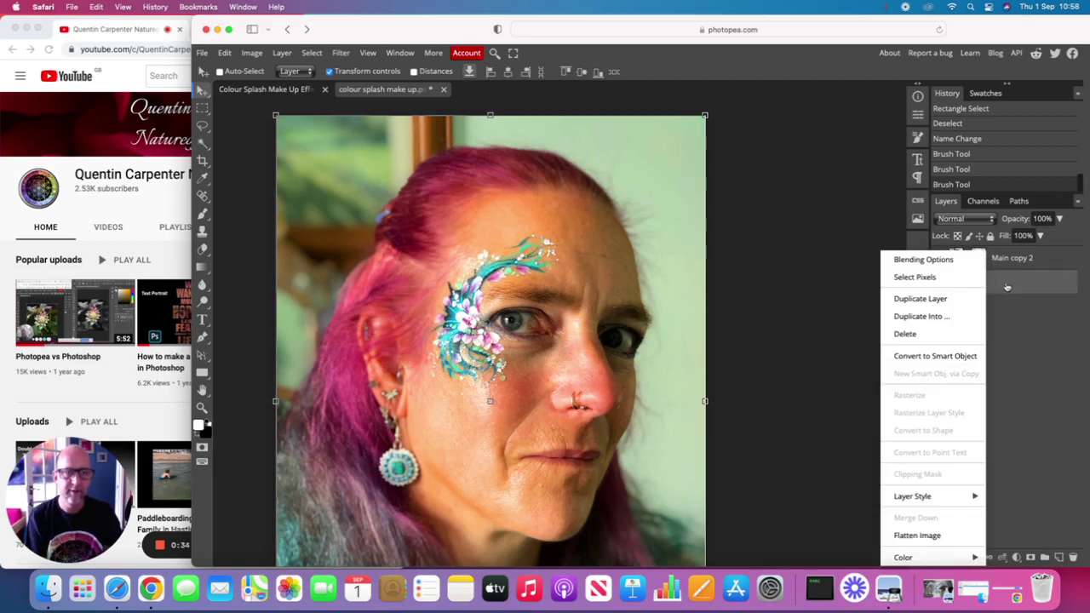
click(950, 300)
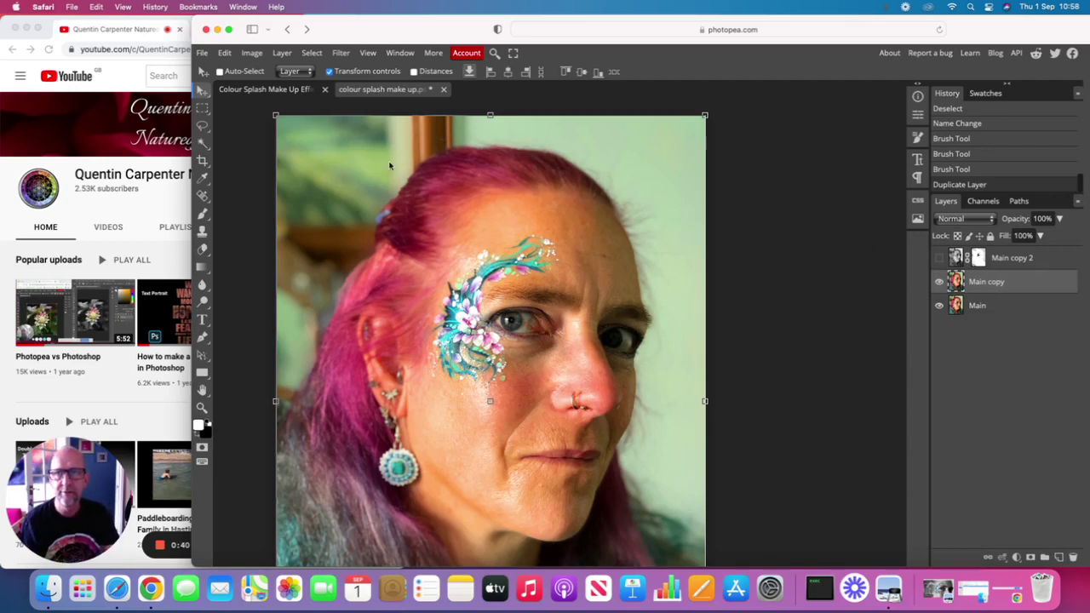
Convert the Main copy layer to greyscale with Image > Adjustments > Black & White
click(255, 54)
mouse_move(273, 96)
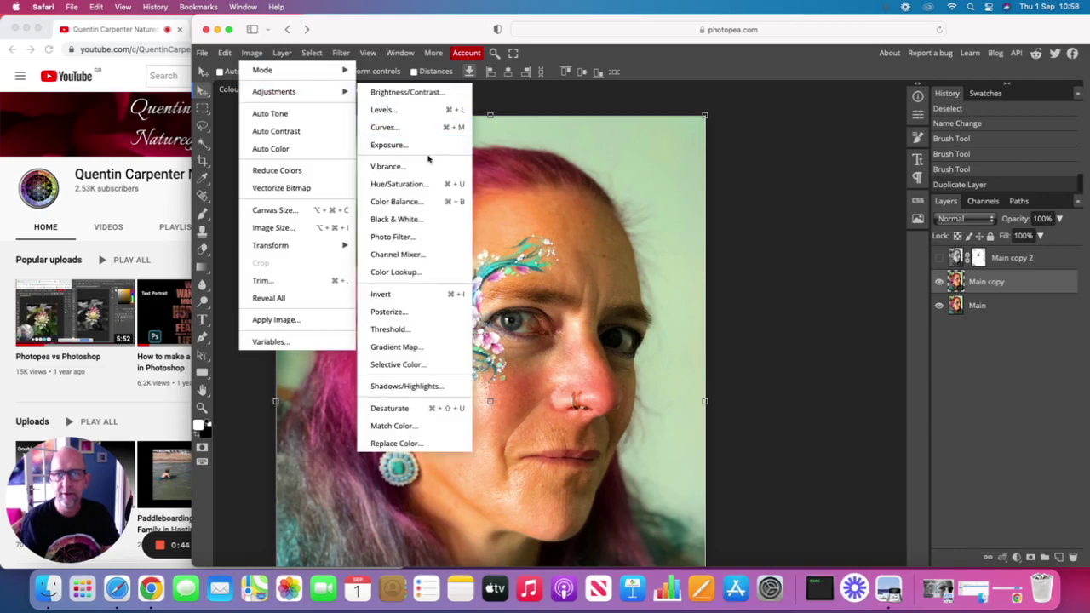
click(424, 220)
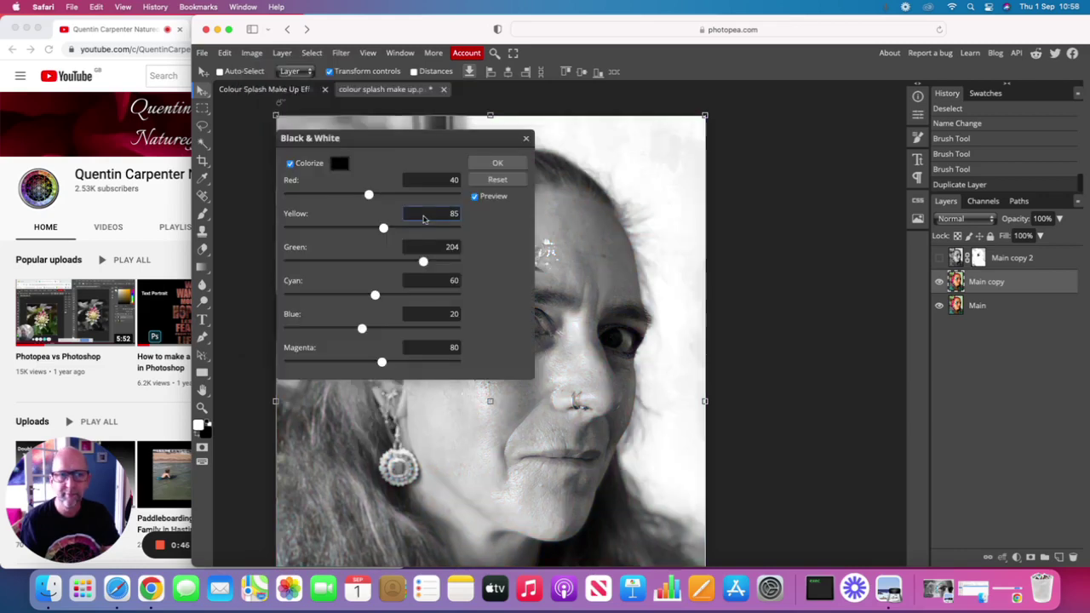
click(498, 162)
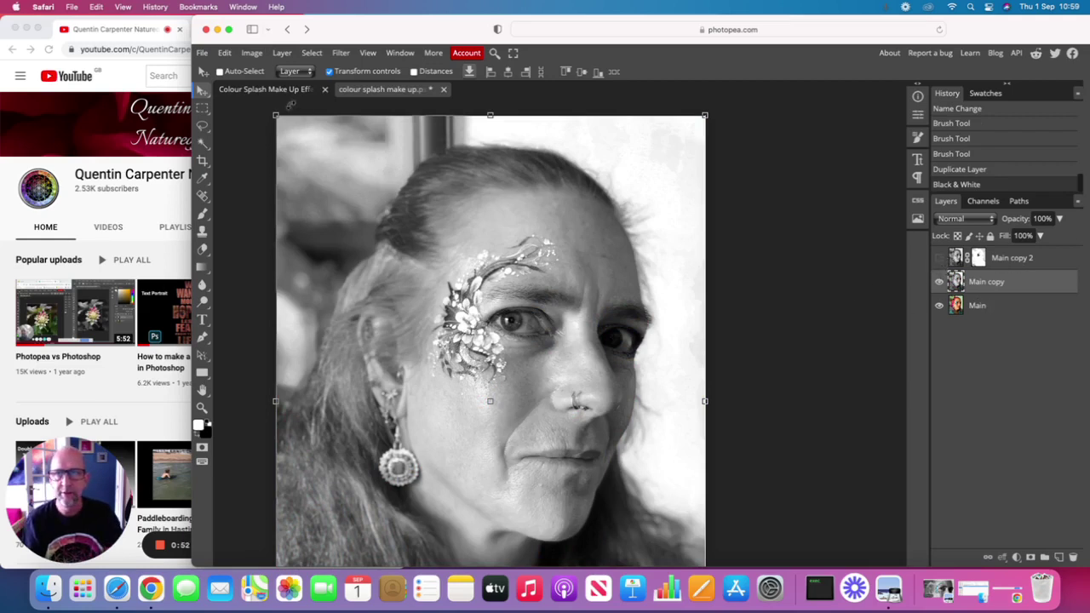
Hide the greyscale Main copy, select the colour Main layer and open Select > Color Range
click(939, 282)
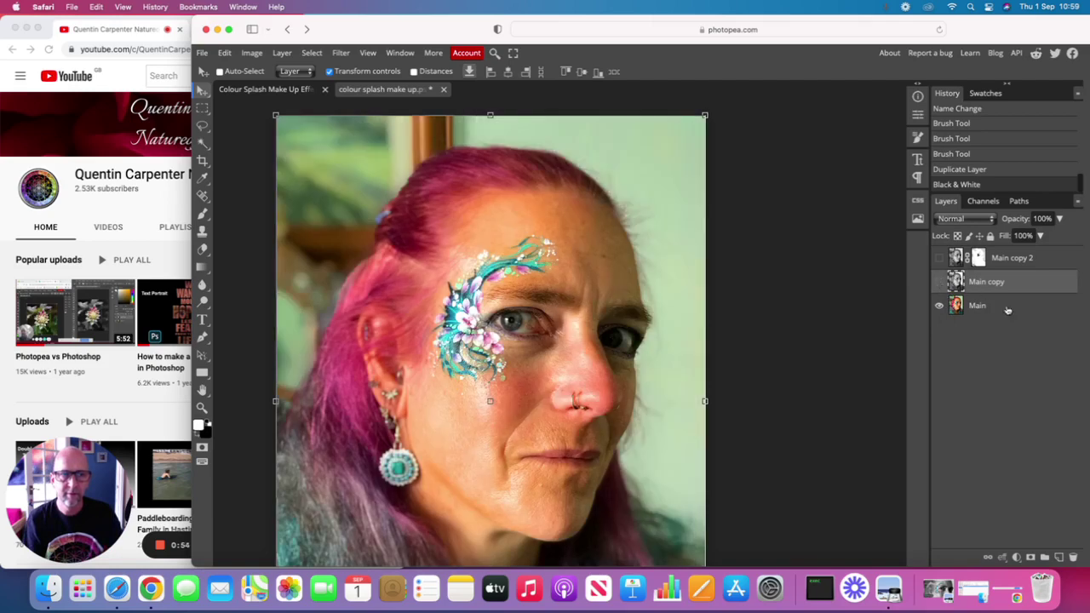
click(981, 305)
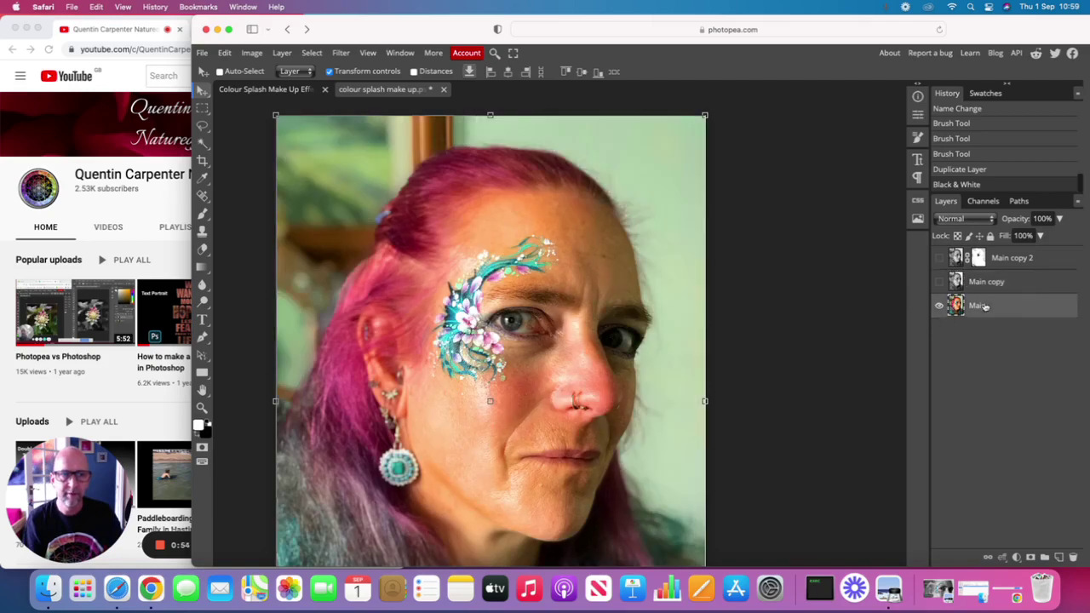
click(312, 55)
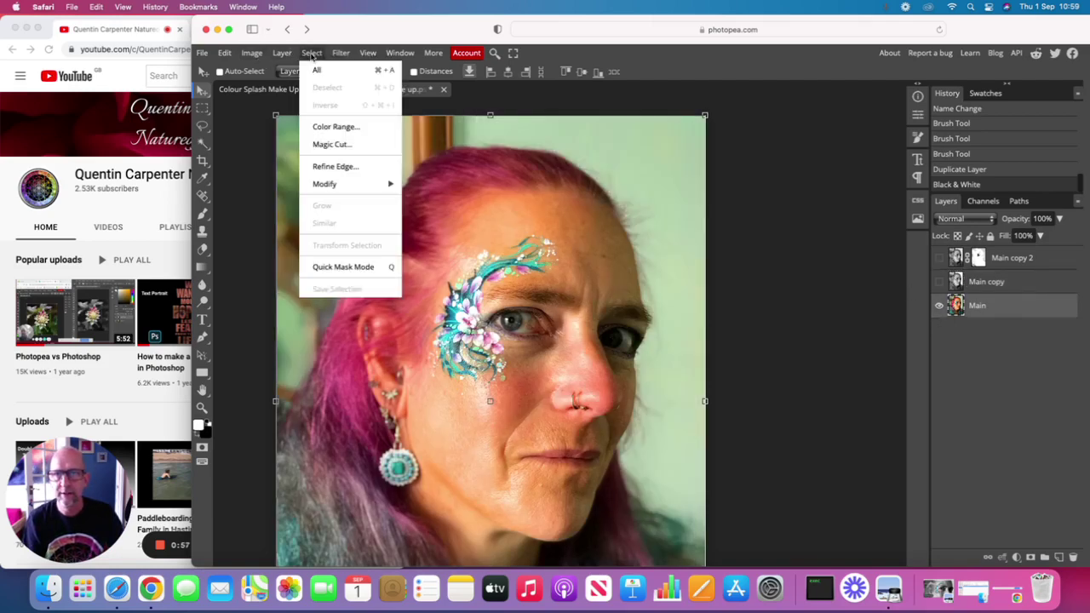
click(337, 129)
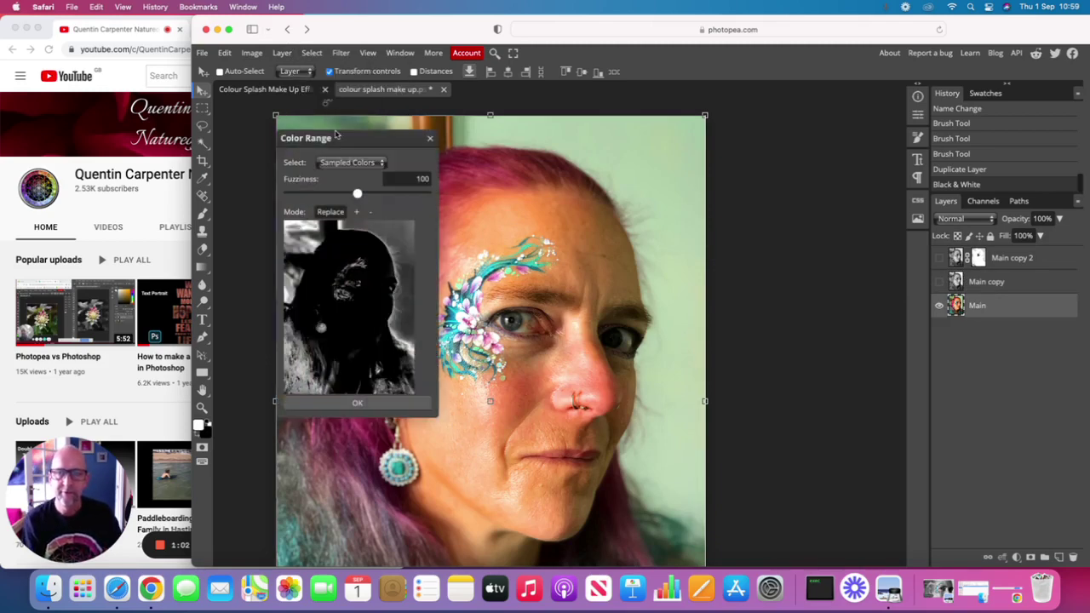
Sample the face-paint colour beside the eye at fuzziness 89 and confirm the selection
scroll(336, 196, down, 1)
click(336, 195)
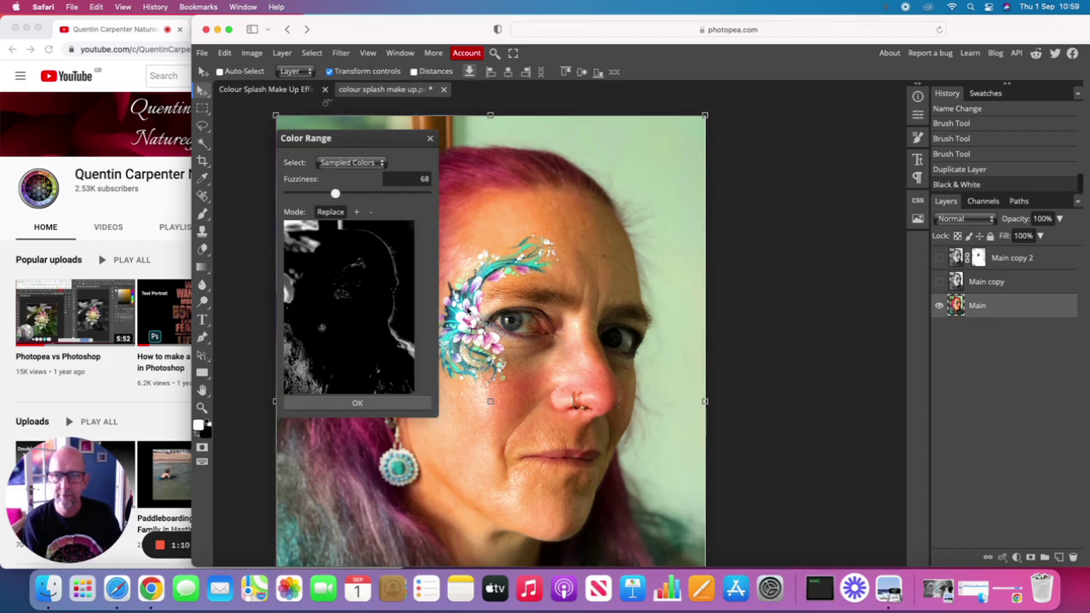
click(341, 284)
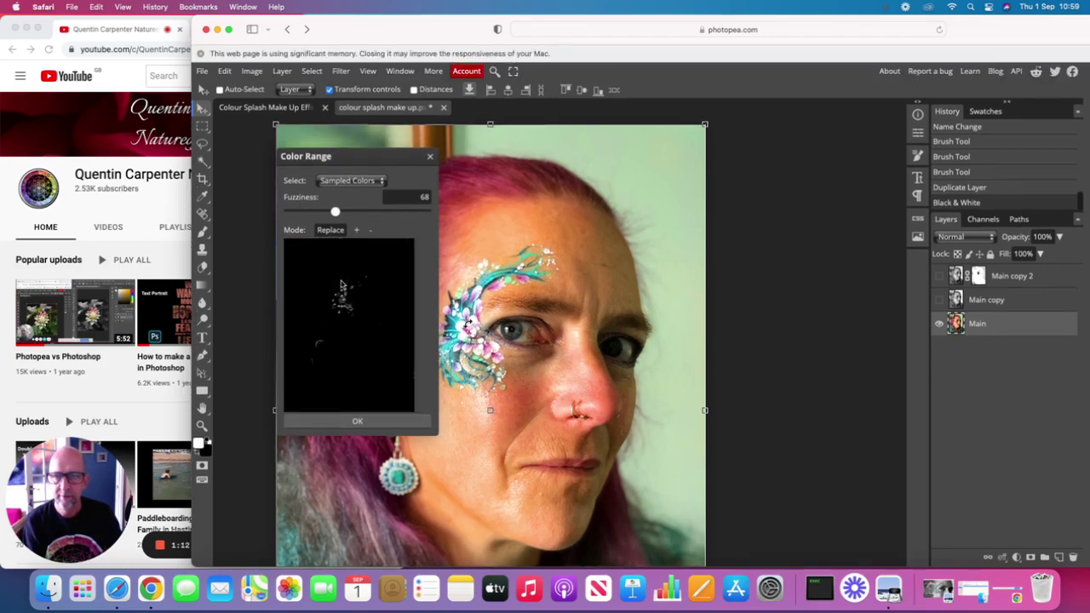
click(348, 213)
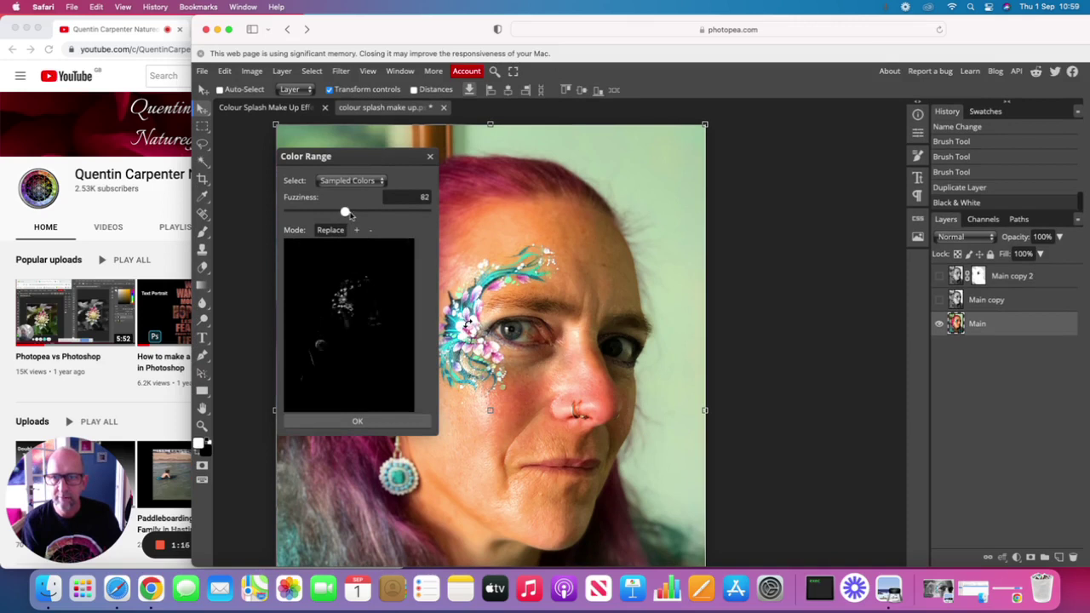
drag(349, 215, 352, 213)
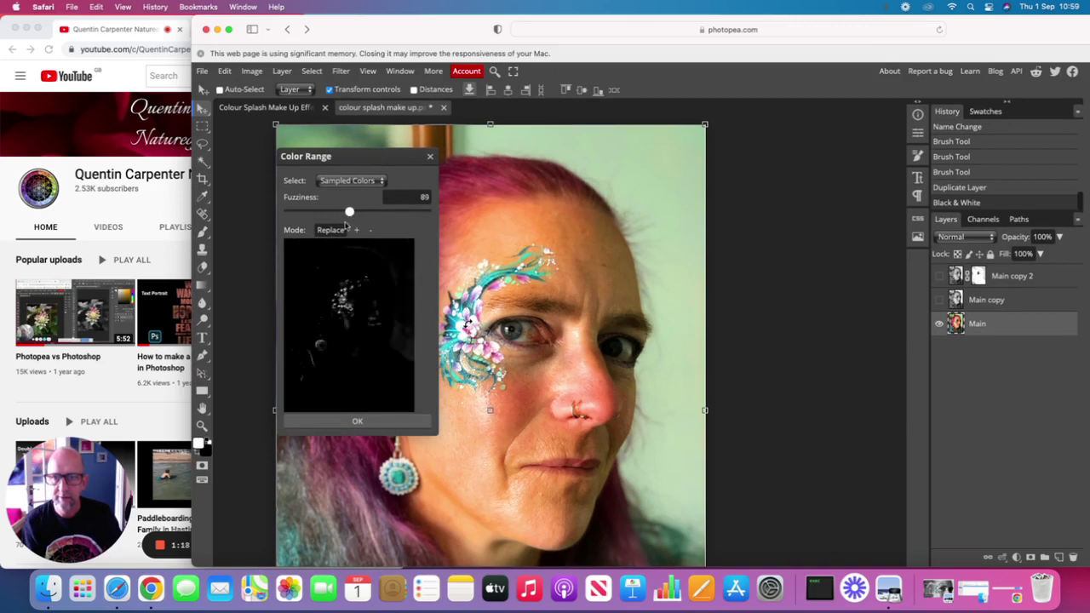
click(337, 420)
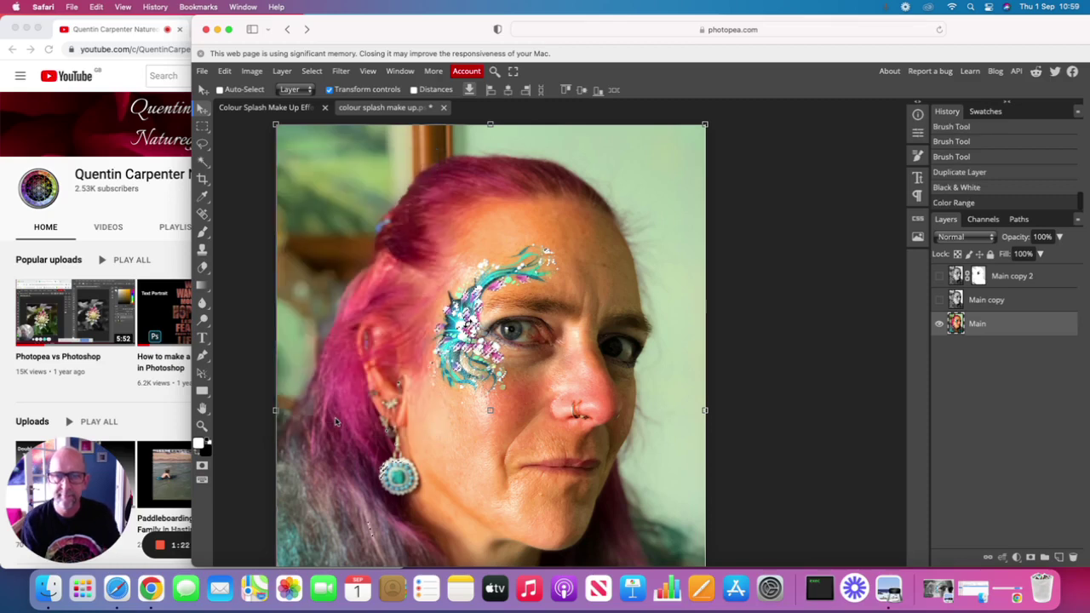
Show Main copy, invert the selection and add a layer mask so the face paint shows in colour
click(975, 304)
click(938, 304)
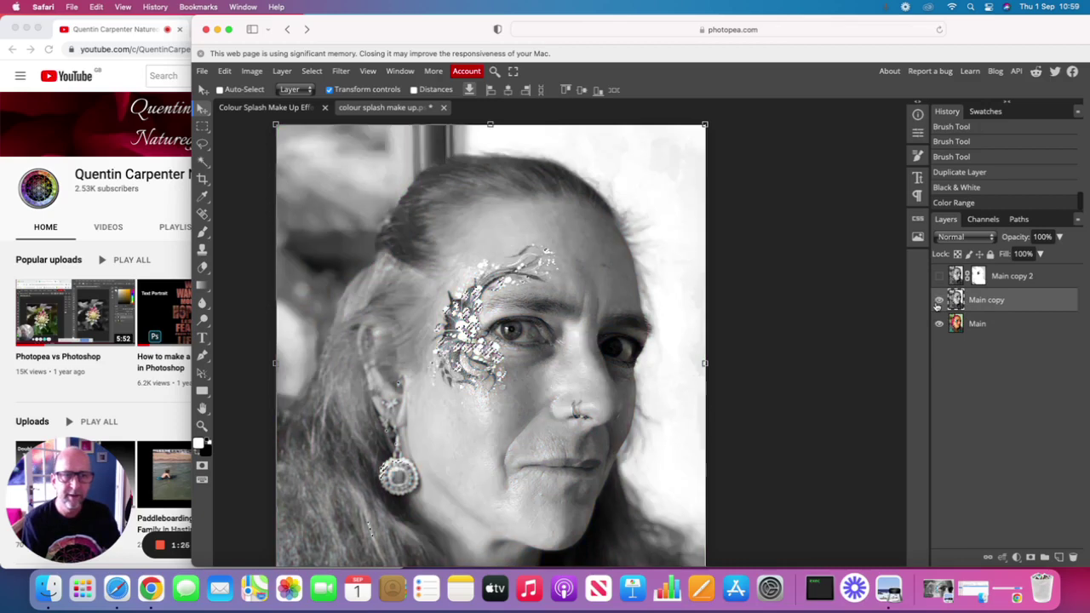
click(310, 72)
click(326, 123)
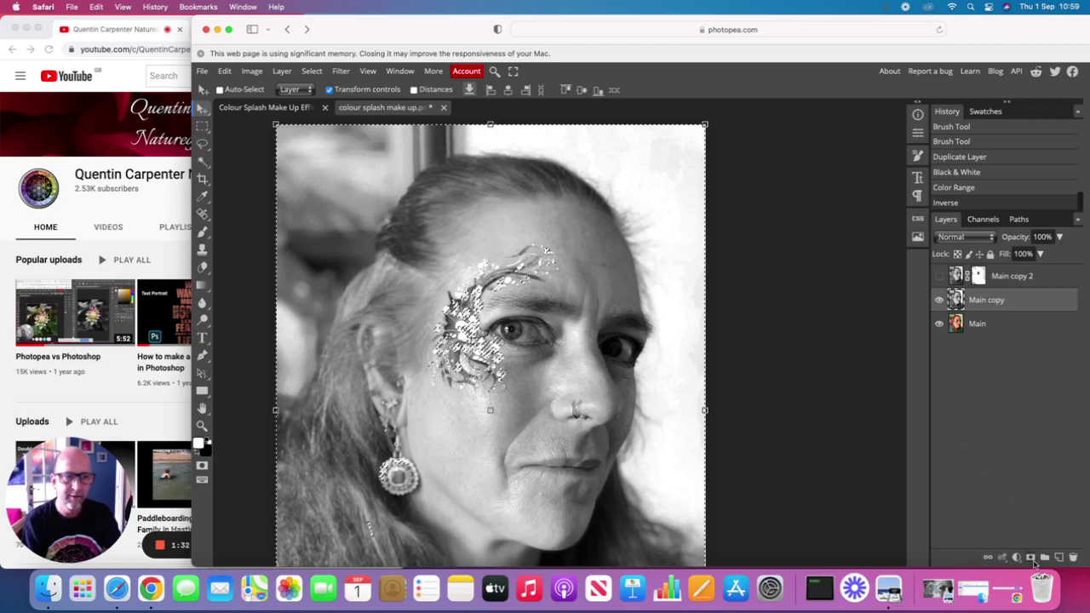
click(1033, 559)
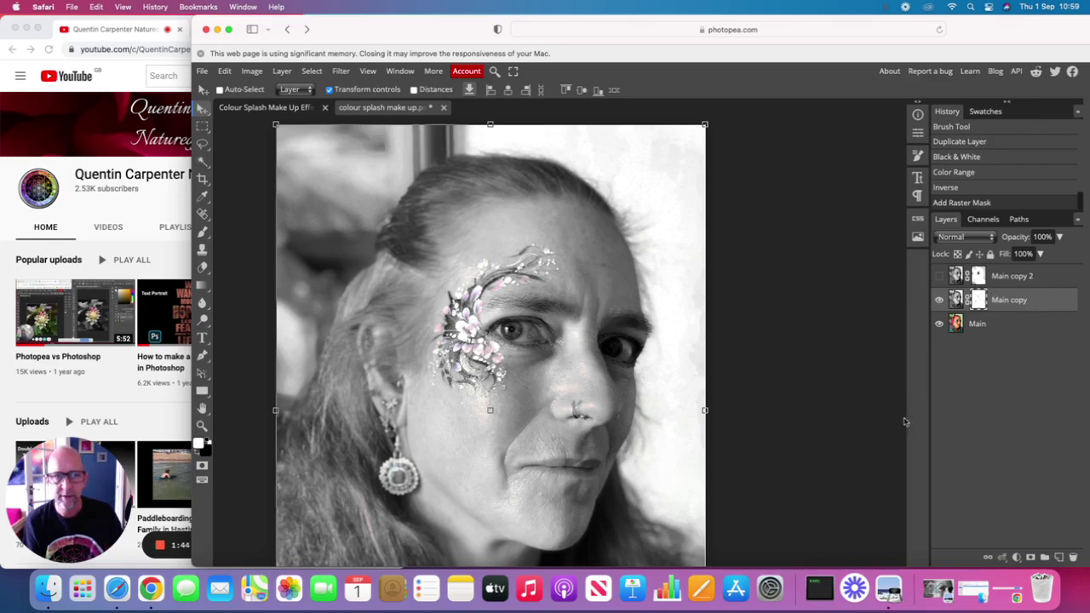
Make black the foreground colour, choose the Brush tool and zoom in twice on the eye design
click(198, 450)
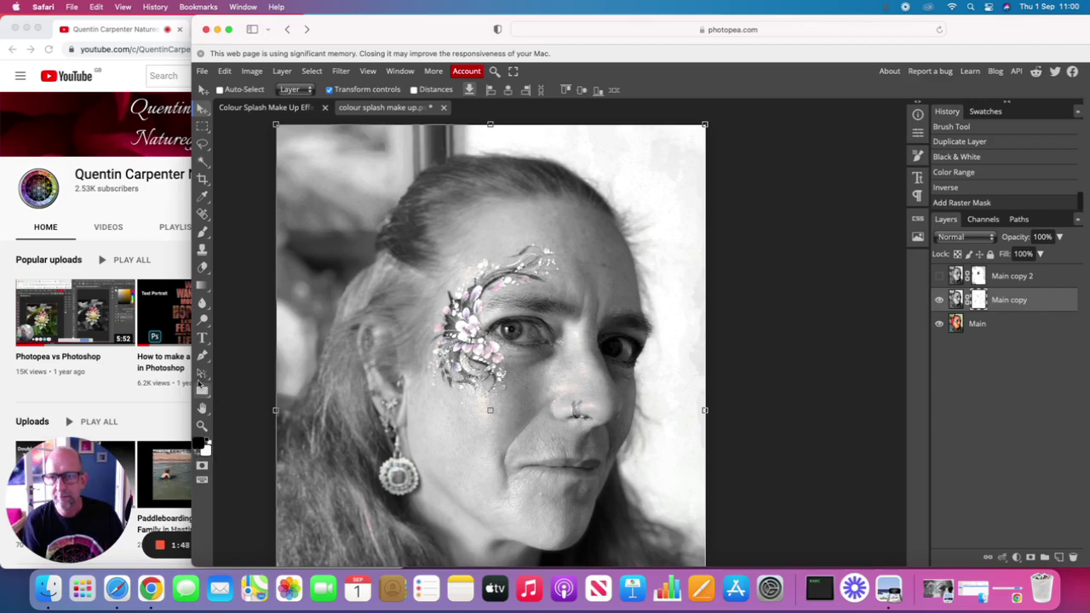
click(205, 237)
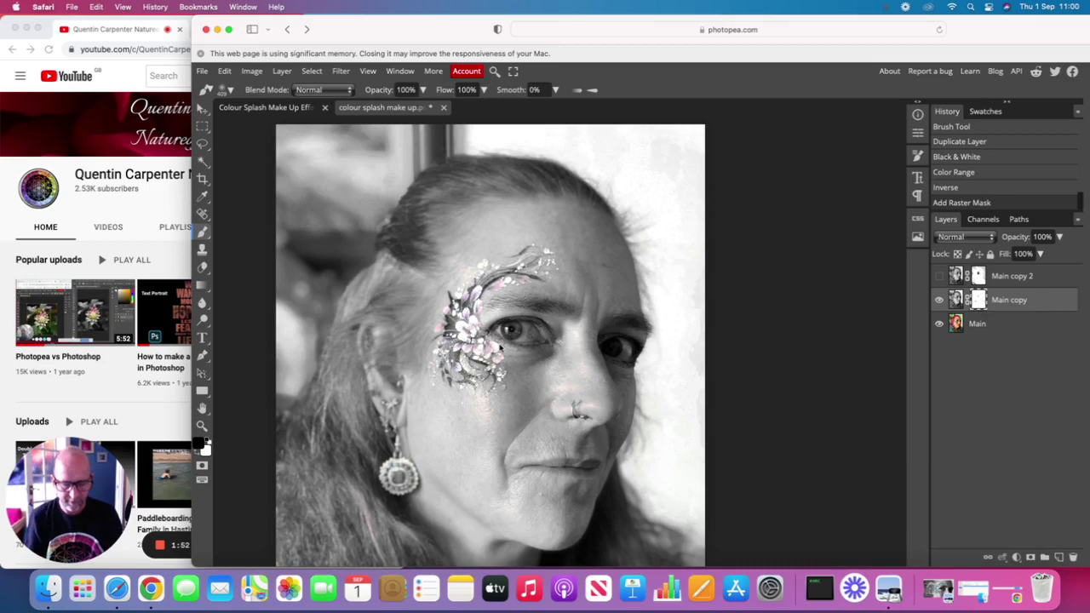
click(368, 70)
click(378, 90)
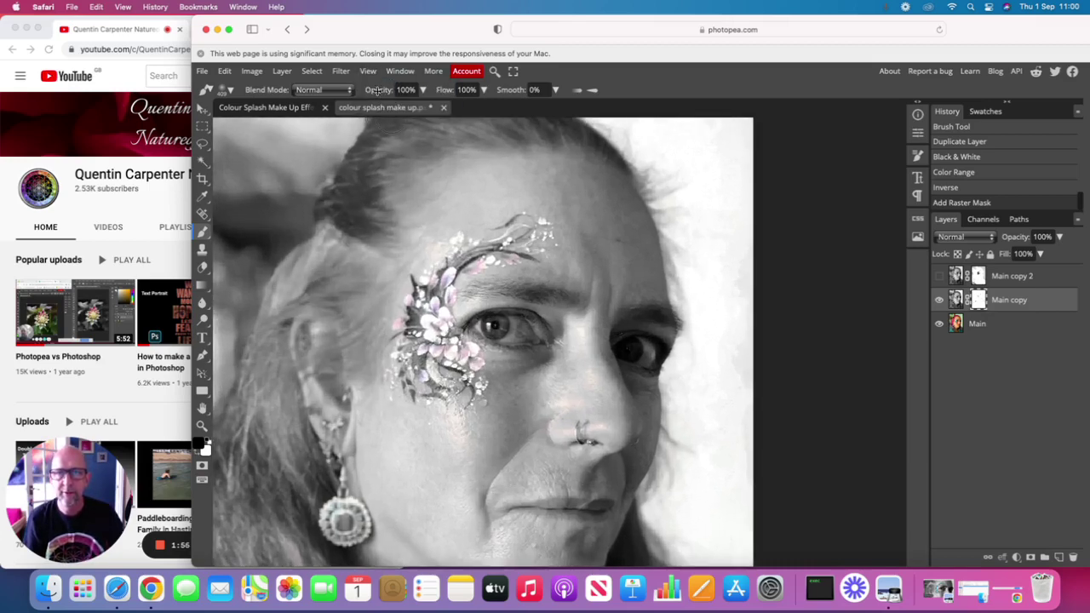
click(369, 73)
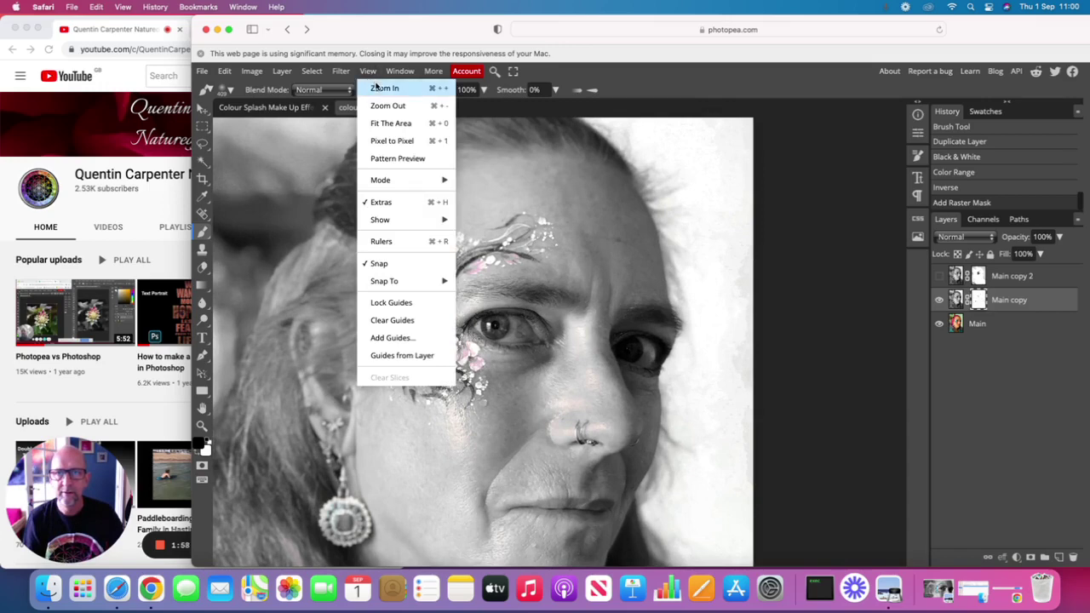
click(378, 88)
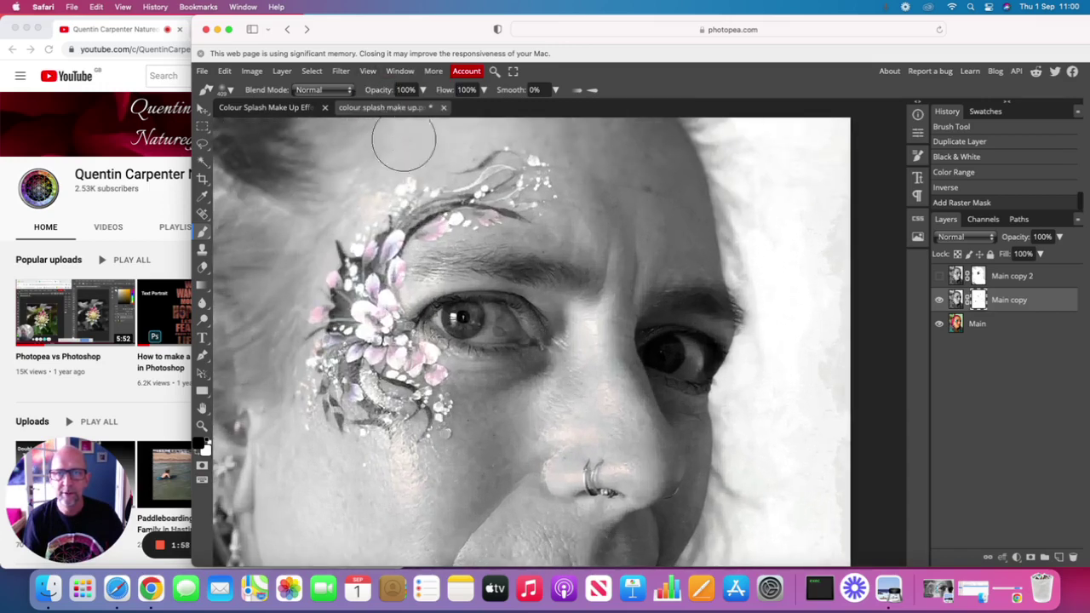
Set the soft brush size to 117 px
click(226, 89)
drag(293, 121, 287, 121)
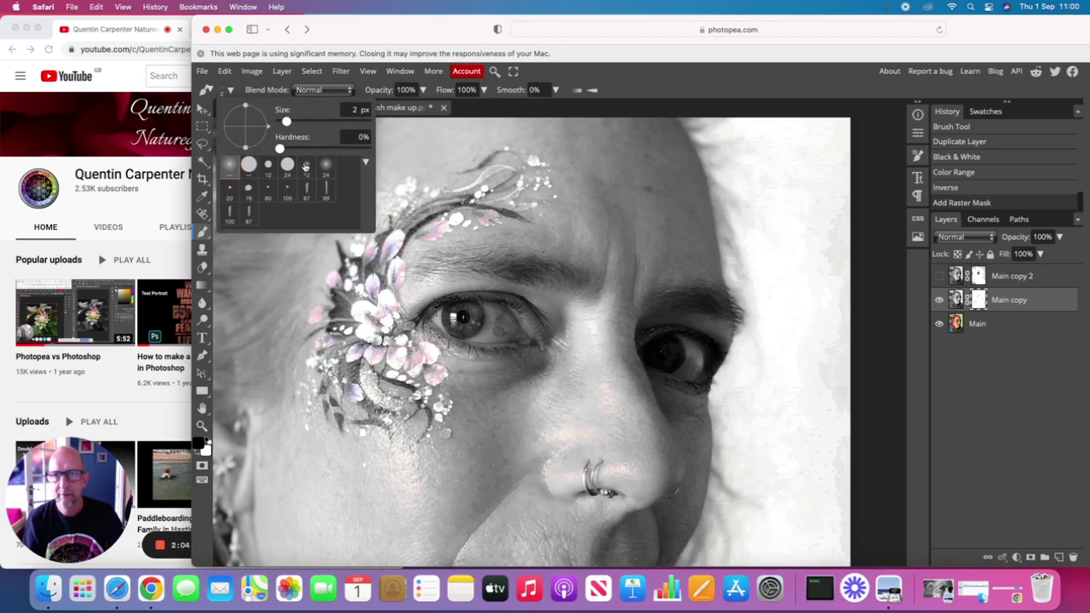
click(299, 122)
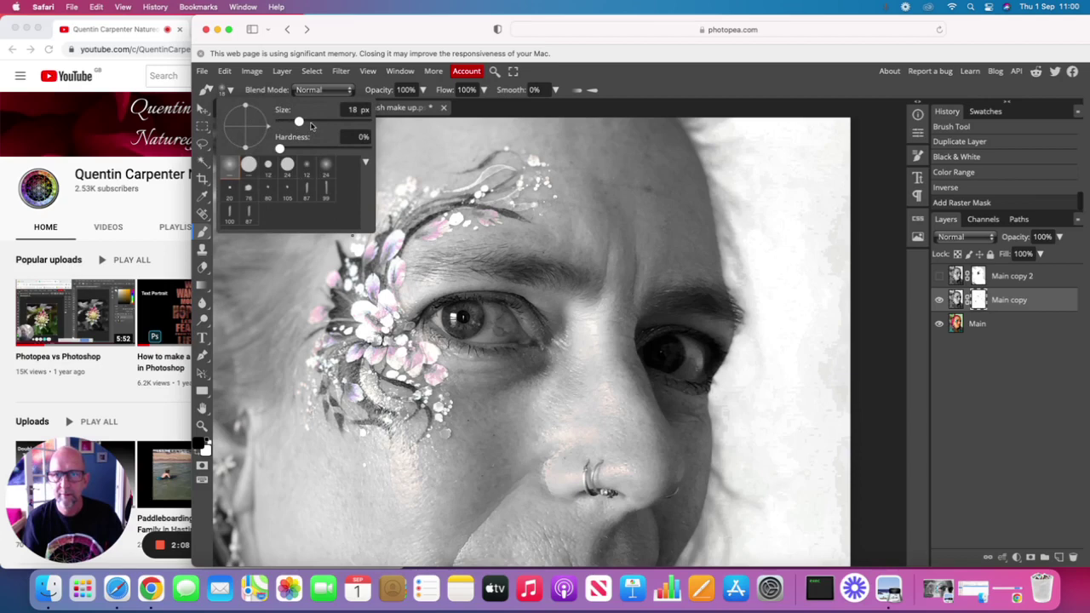
drag(311, 126, 320, 123)
Paint teal back across the flowers by the eye, then touch up the mask with a 3 px brush
click(374, 259)
mouse_move(374, 262)
mouse_down()
mouse_move(358, 308)
mouse_move(344, 295)
mouse_move(343, 322)
mouse_move(366, 340)
mouse_move(338, 358)
mouse_move(348, 359)
mouse_move(350, 385)
mouse_move(390, 239)
mouse_up()
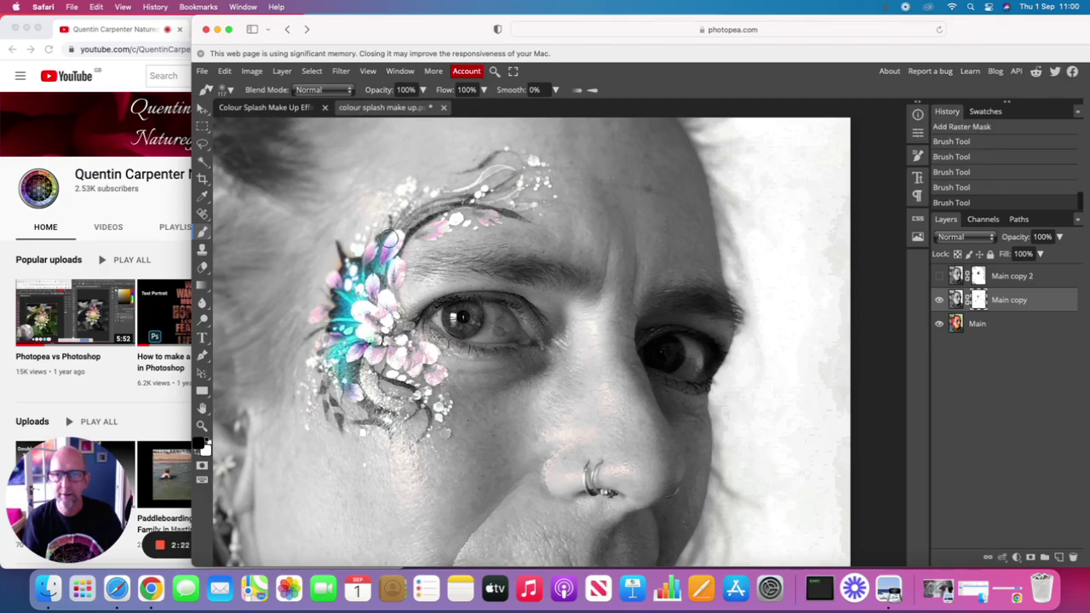
click(226, 90)
click(288, 121)
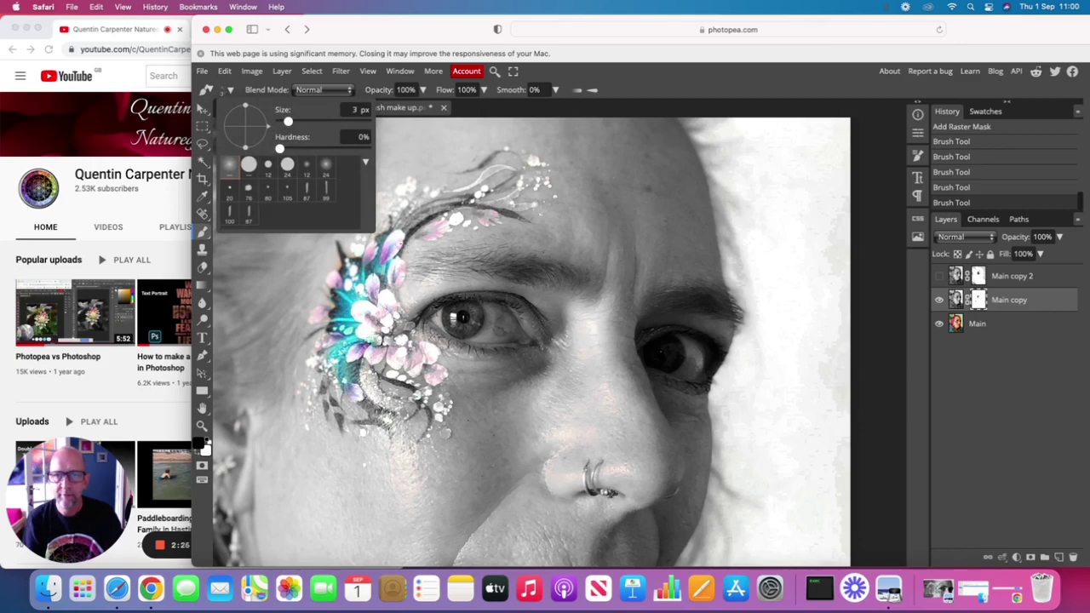
key(Escape)
click(460, 318)
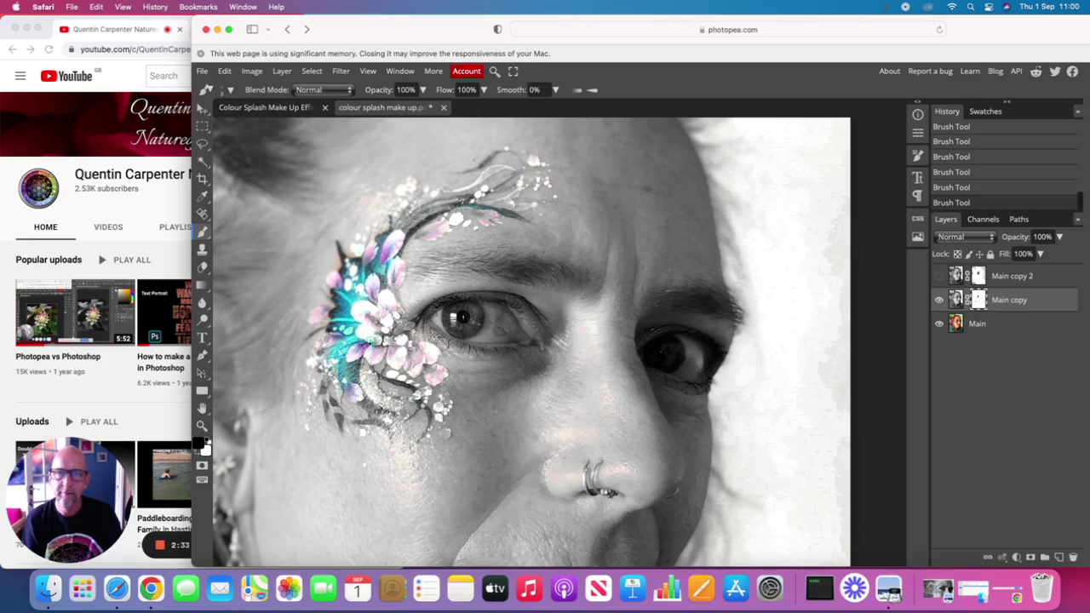
With a 39 px brush, restore colour above the eyebrow and below the petals
click(228, 89)
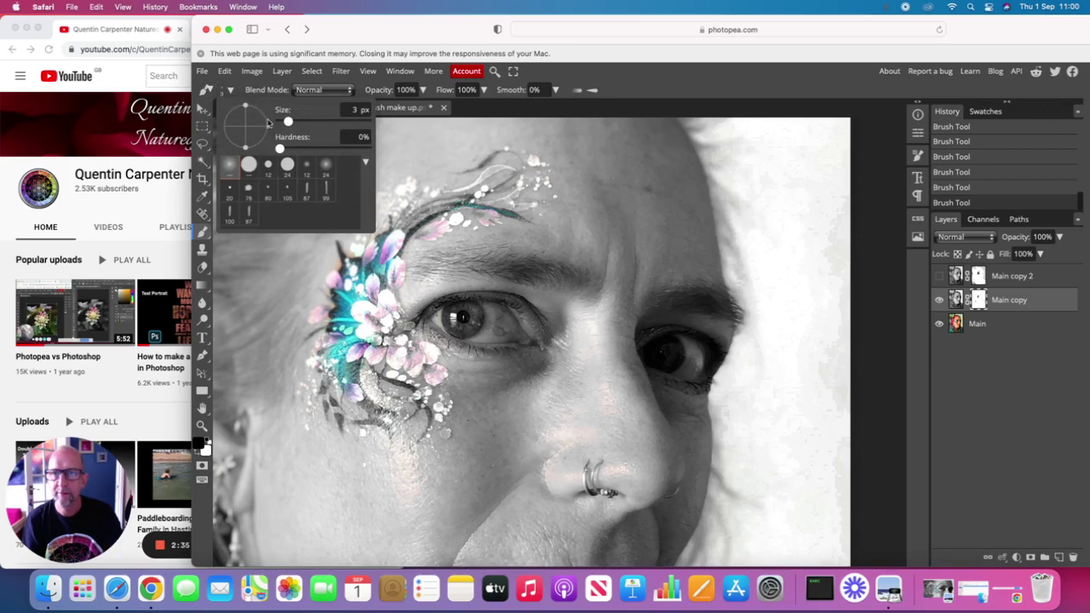
click(293, 122)
drag(294, 122, 305, 123)
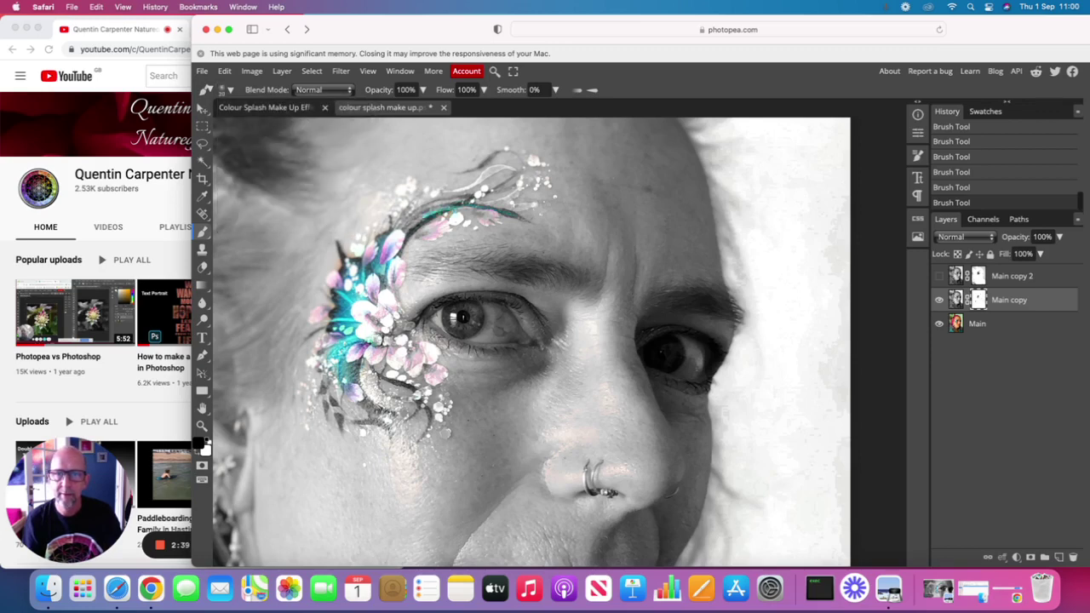
mouse_move(407, 233)
mouse_down()
mouse_move(398, 241)
mouse_move(426, 209)
mouse_up()
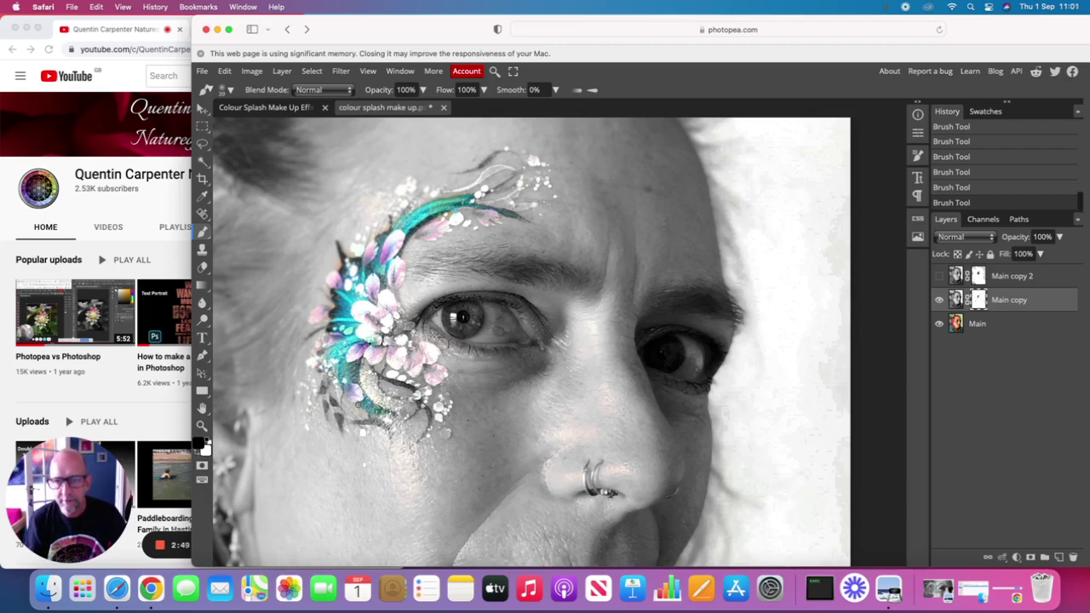
mouse_move(354, 404)
mouse_down()
mouse_move(364, 414)
mouse_move(345, 401)
mouse_up()
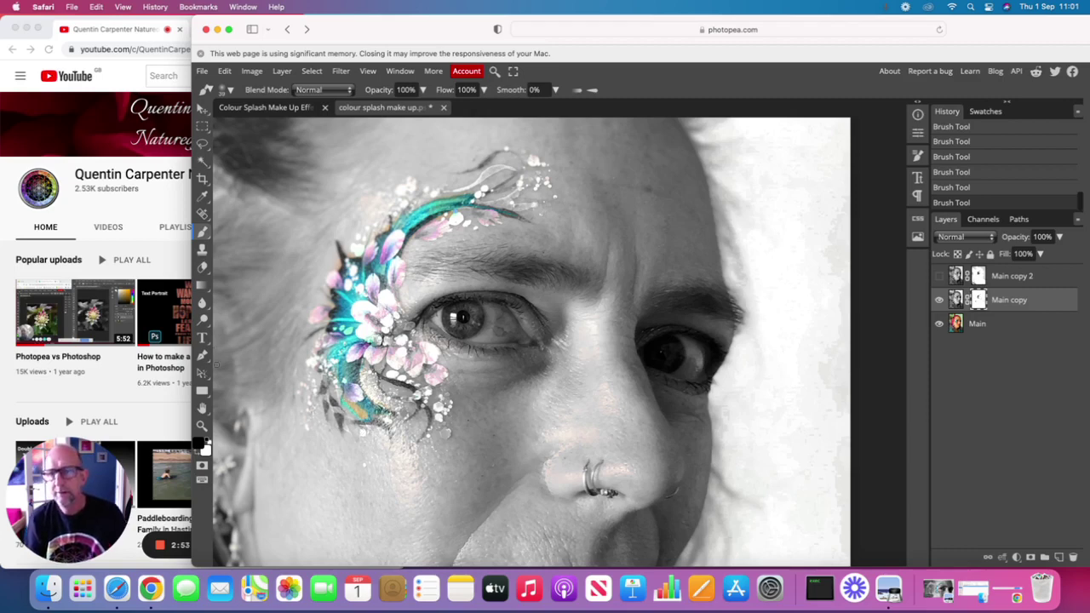
Toggle the painting colour between white and black, ending on white with the X key
click(208, 439)
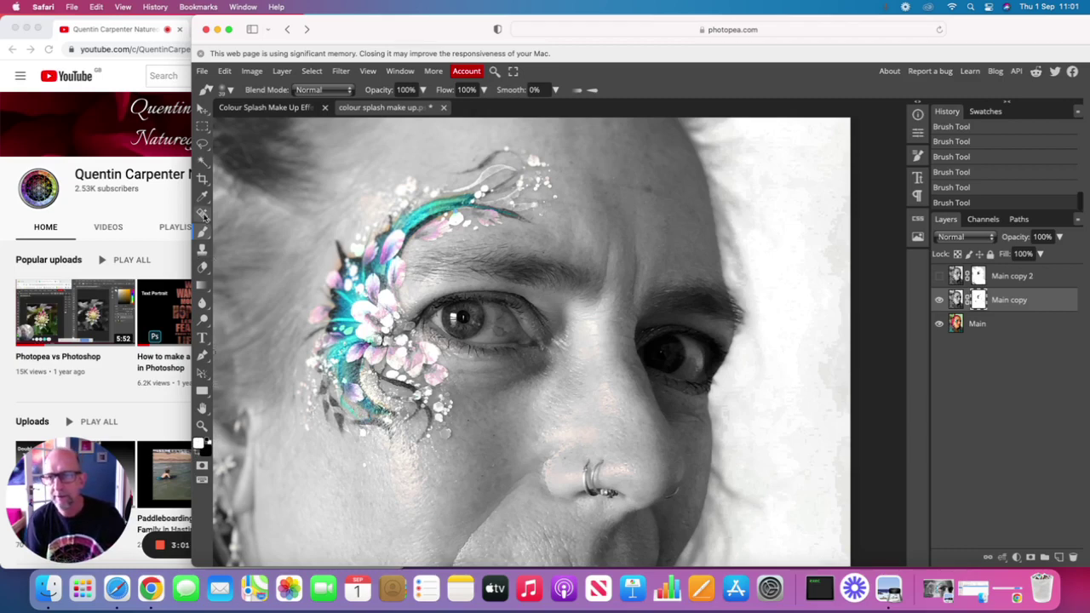
click(201, 454)
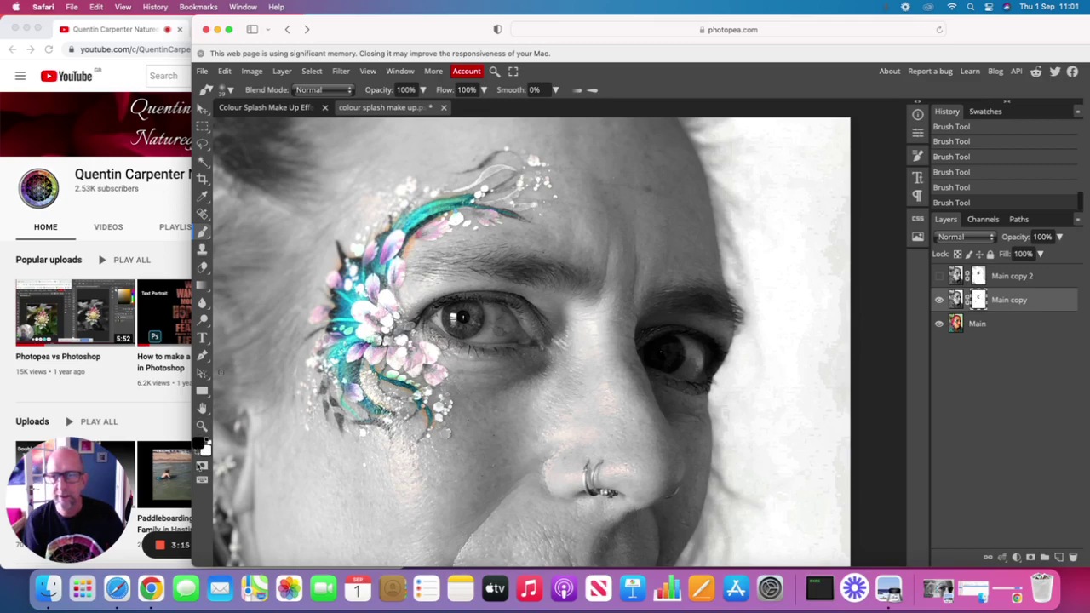
key(x)
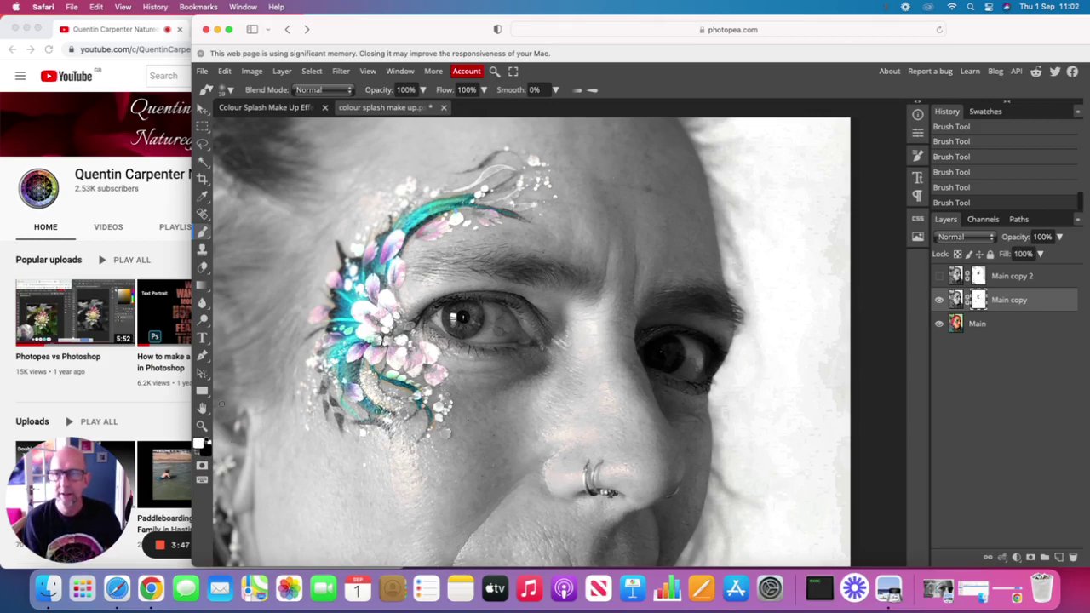
Bring the Chrome window showing the YouTube channel page to the front
click(167, 195)
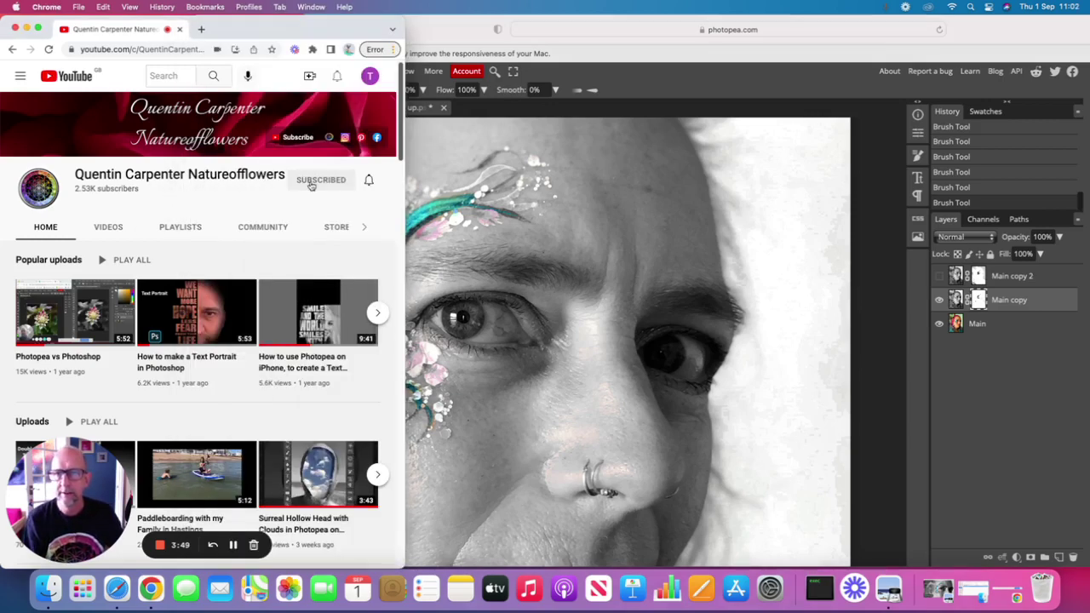